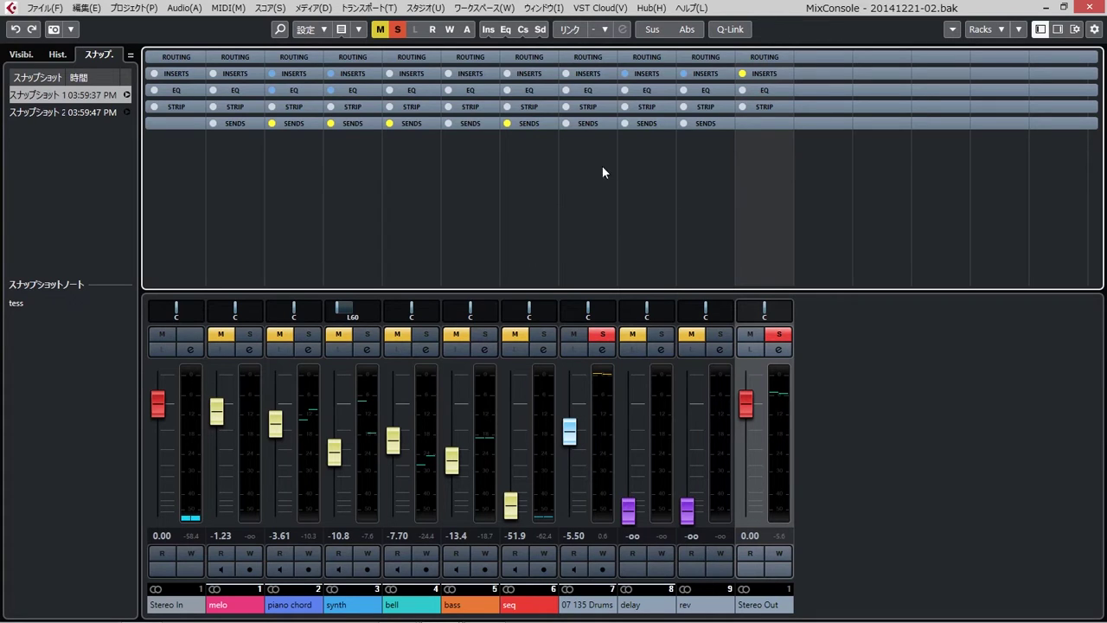
# Expand the channel strip rack for all channels to view its modules, and collapse it again.
pyautogui.click(587, 107)
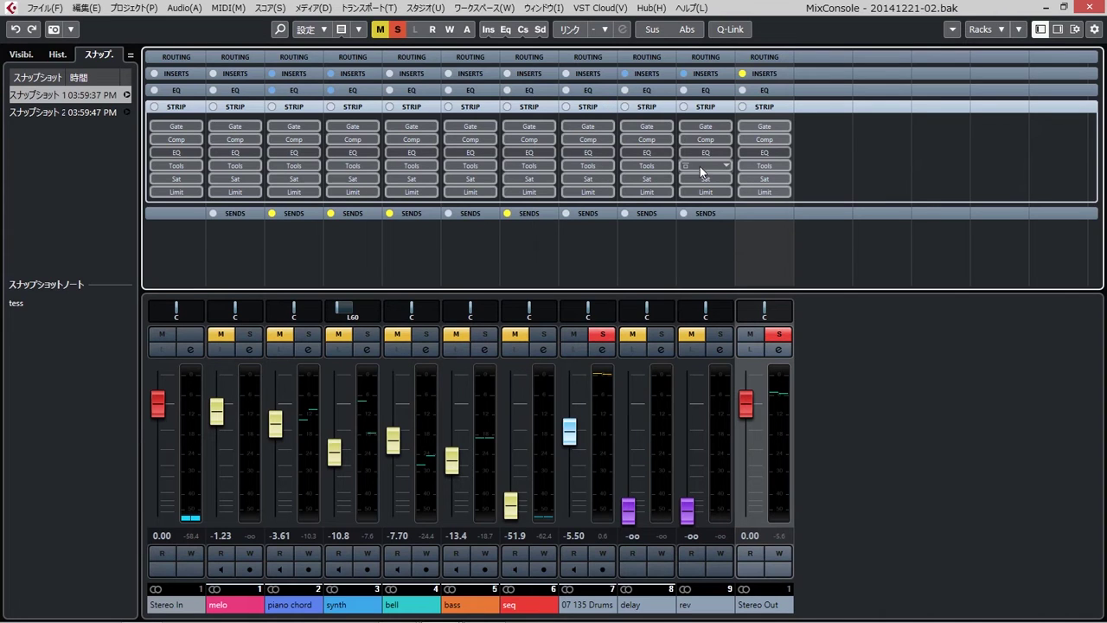
pyautogui.click(588, 109)
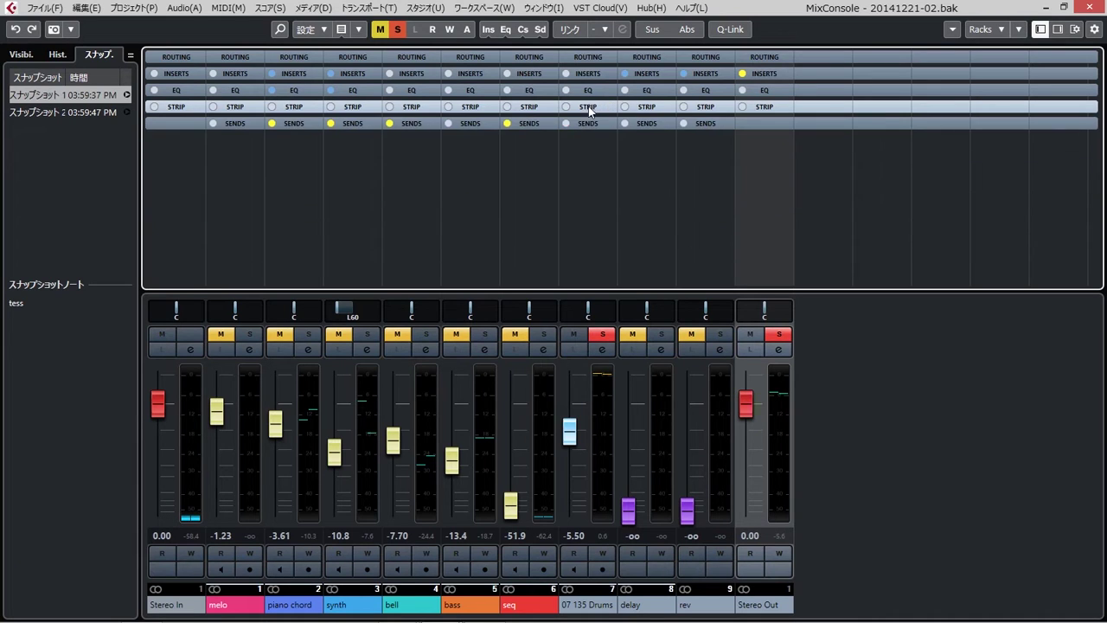
pyautogui.click(586, 109)
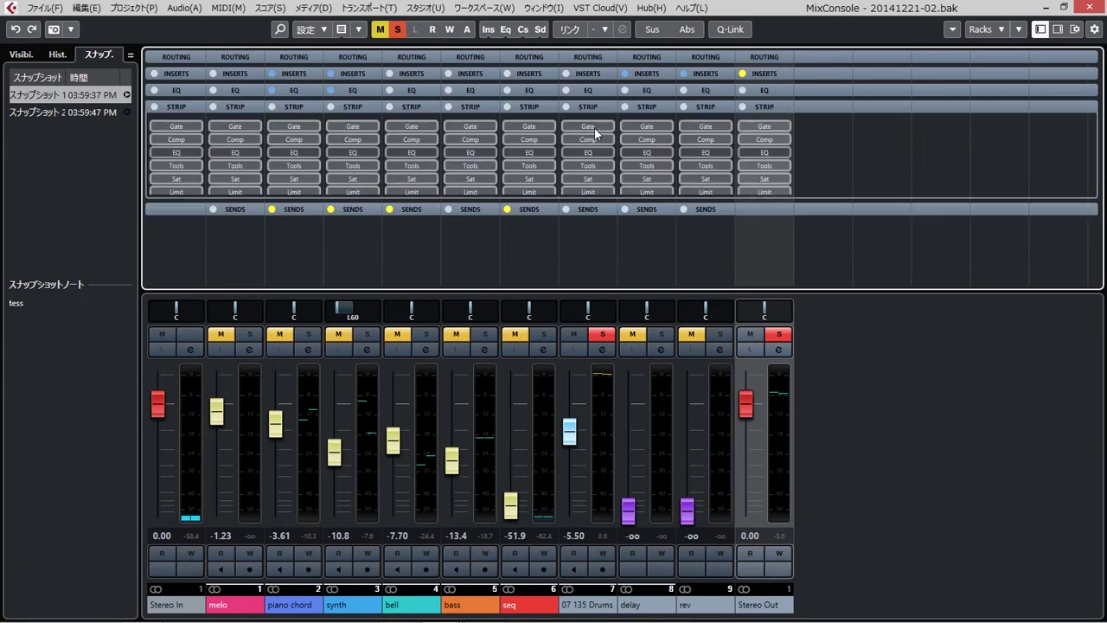
pyautogui.click(585, 107)
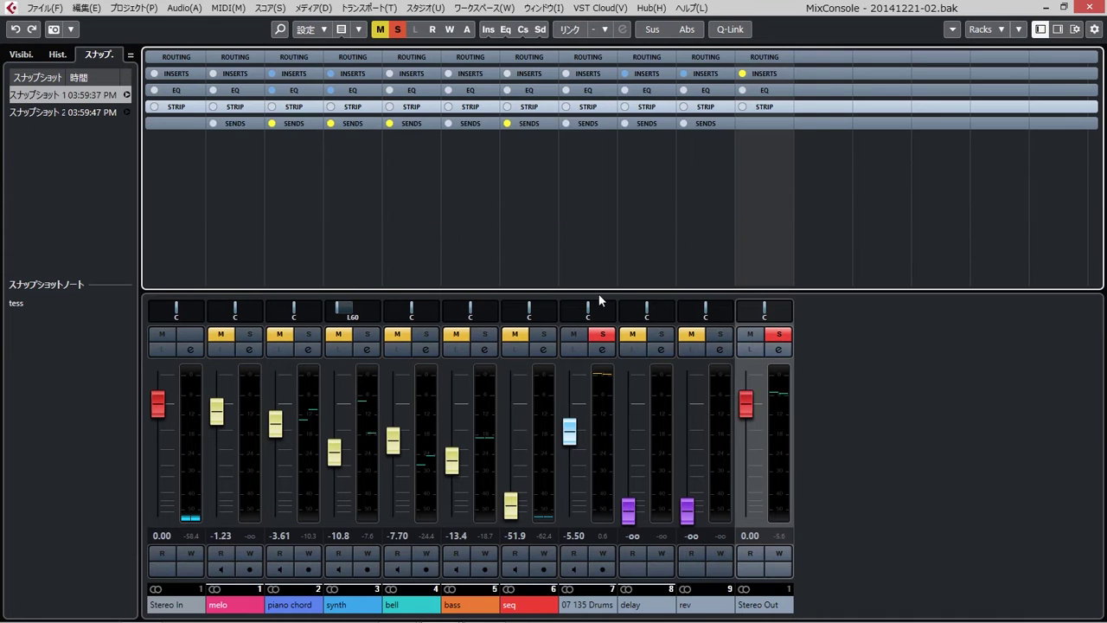
# Open the channel settings of the 07 135 Drums channel and show its channel strip modules.
pyautogui.click(603, 349)
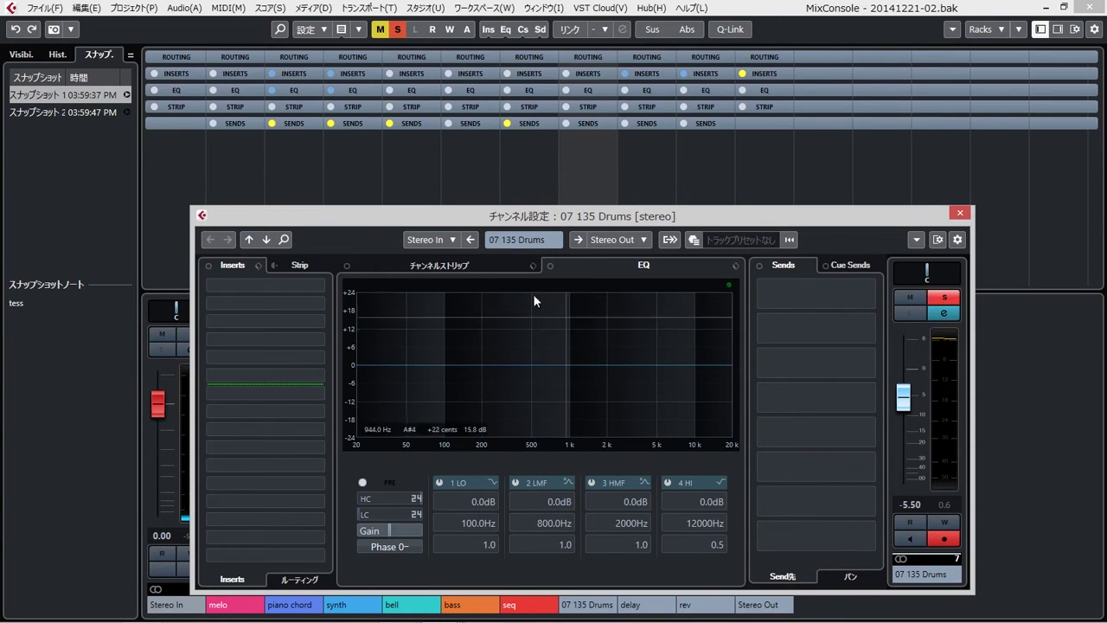
pyautogui.click(458, 268)
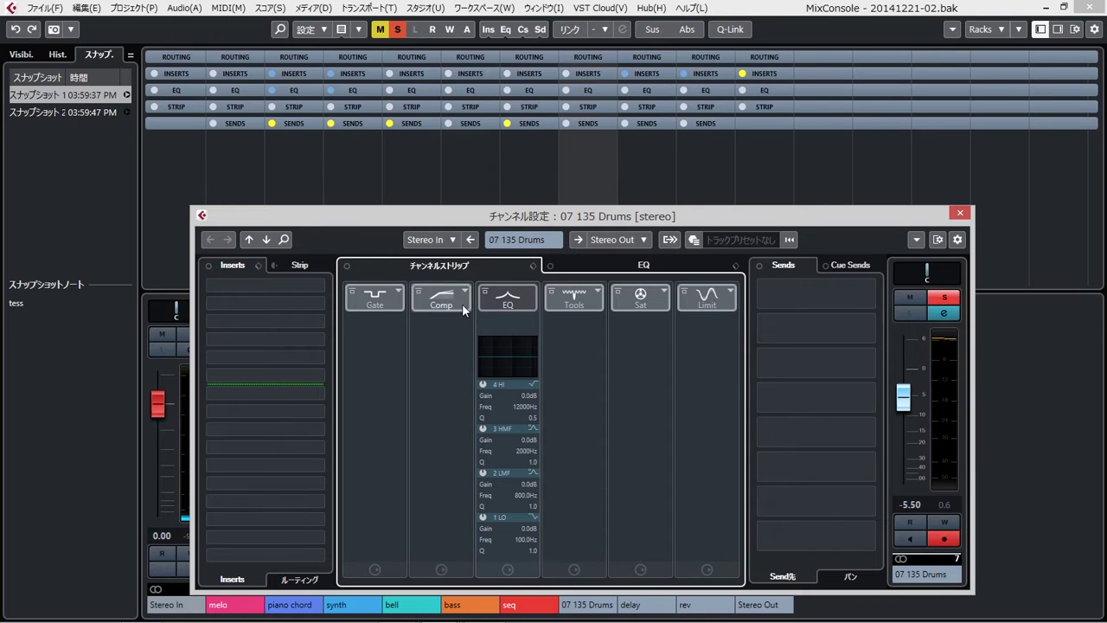
pyautogui.click(642, 266)
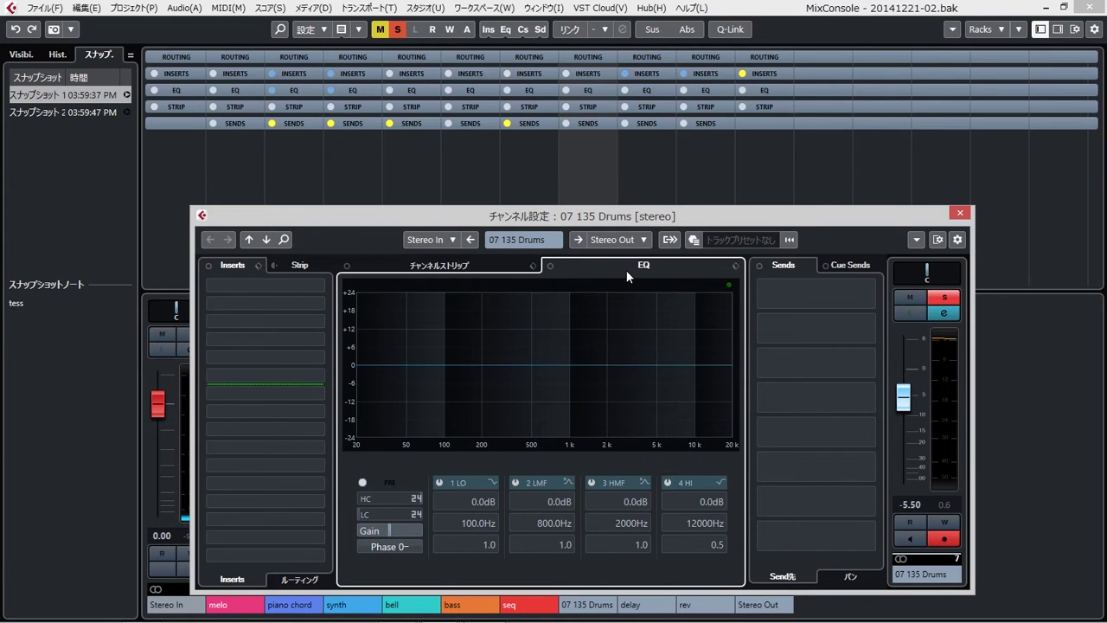
pyautogui.click(502, 265)
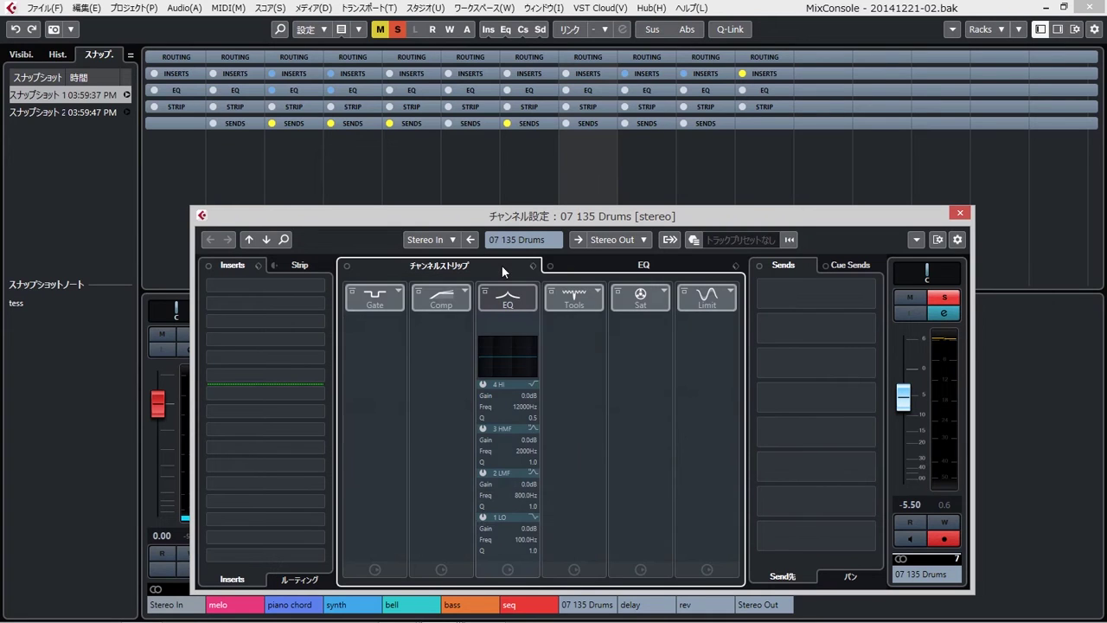
# Look through the available module types for the Comp and Tools slots without loading any.
pyautogui.click(467, 296)
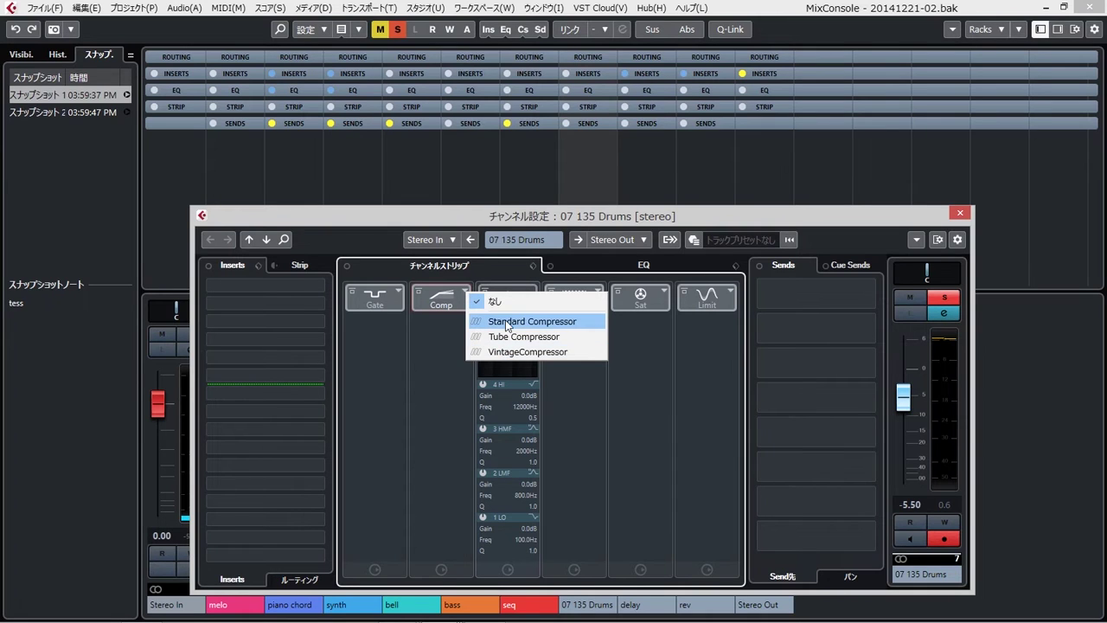
pyautogui.click(447, 336)
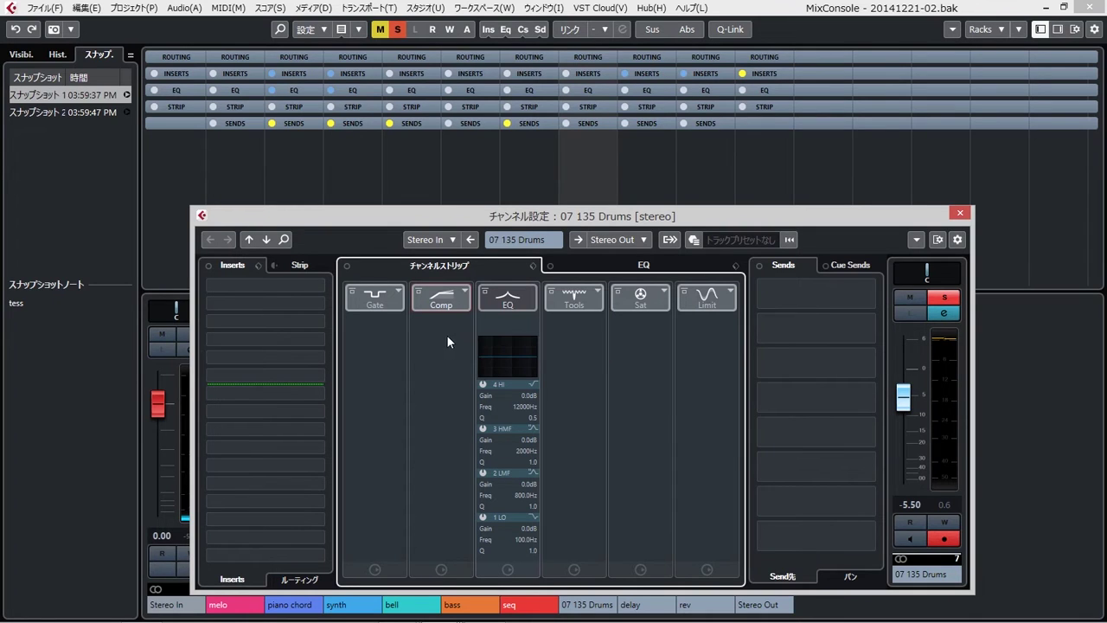
pyautogui.click(599, 292)
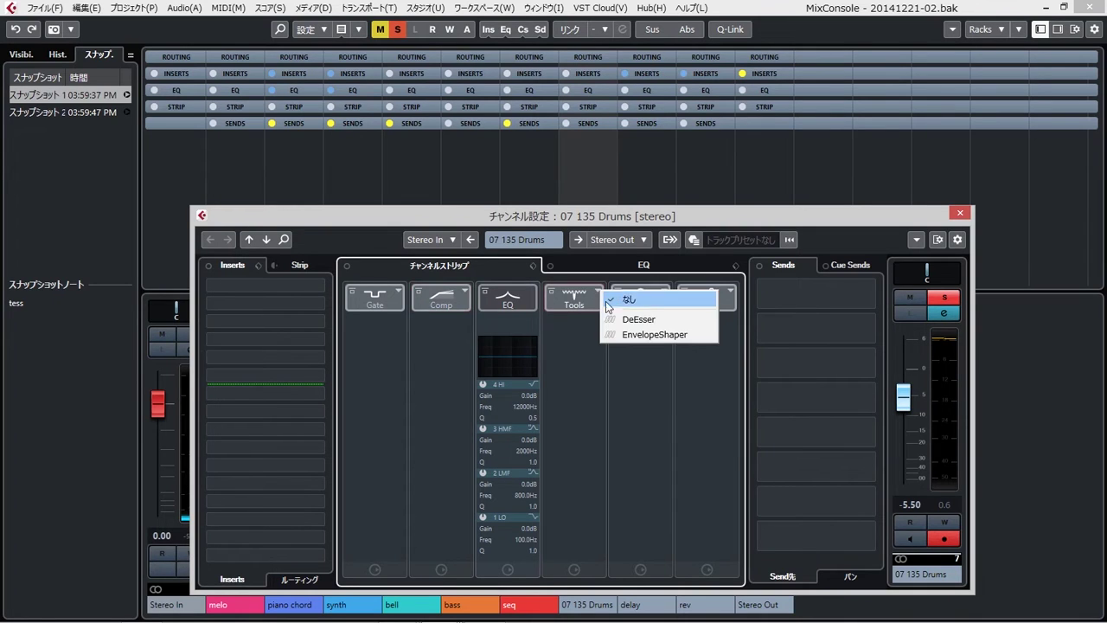
pyautogui.click(623, 375)
# Load Tape Saturation in the drum channel's saturation slot and move the module ahead of the compressor slot.
pyautogui.click(664, 292)
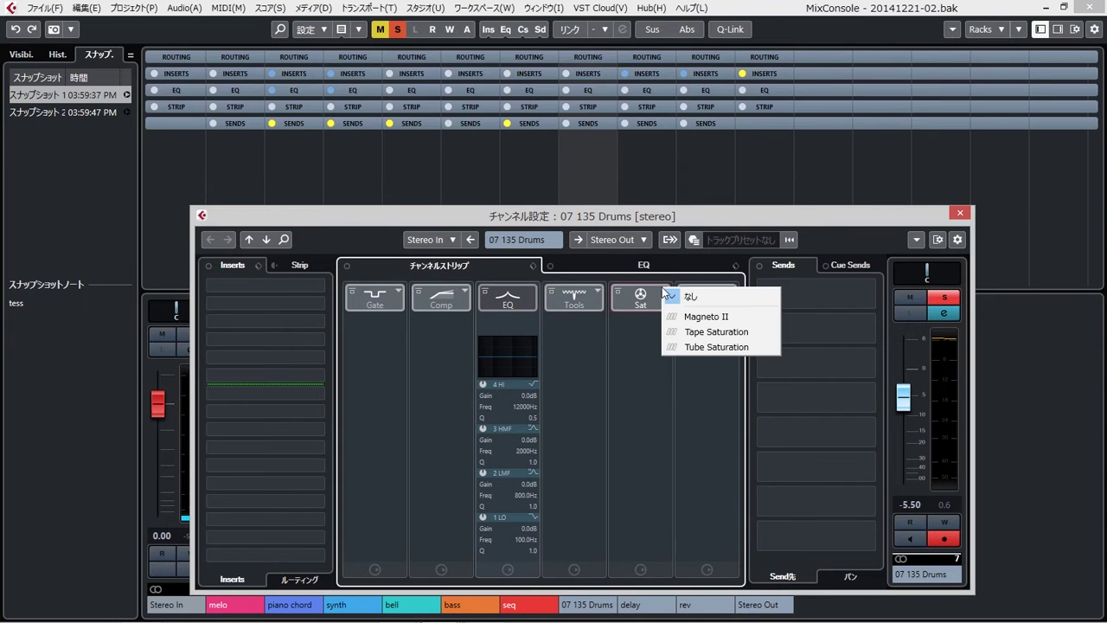
pyautogui.click(717, 332)
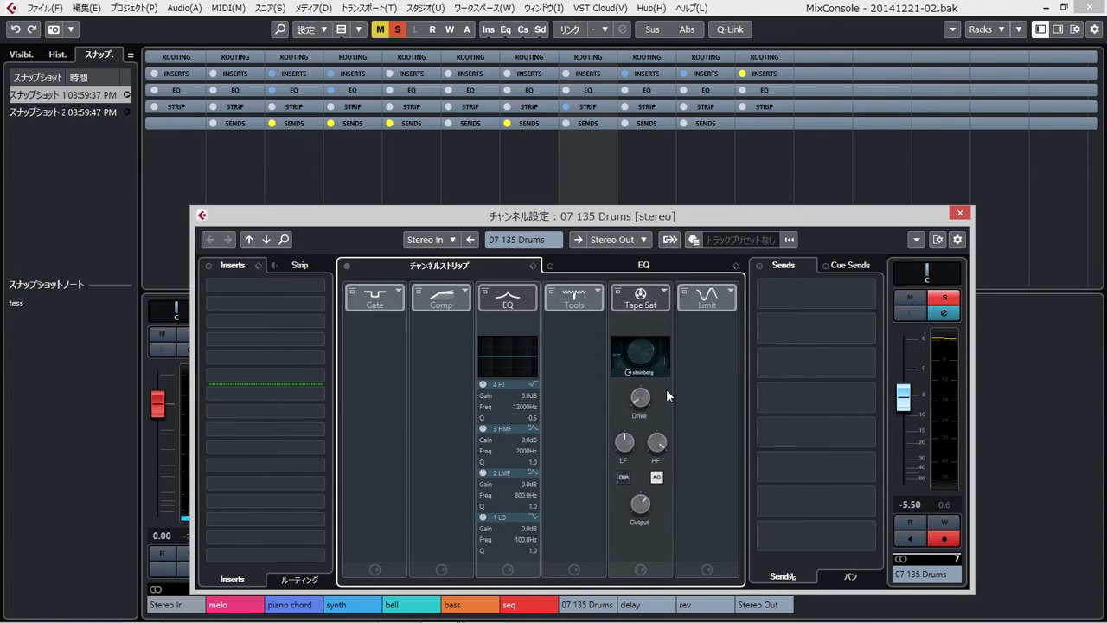
pyautogui.moveTo(644, 296); pyautogui.dragTo(641, 297)
pyautogui.moveTo(638, 303); pyautogui.dragTo(441, 297)
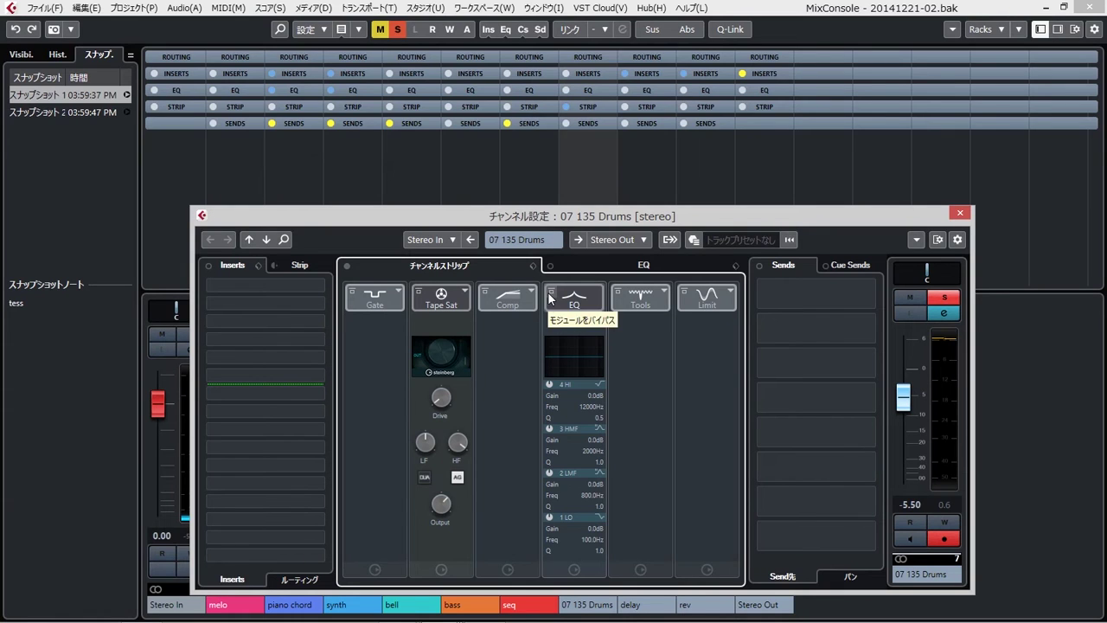
# Bypass the EQ and Tape Sat modules one after the other and reactivate each of them.
pyautogui.click(550, 292)
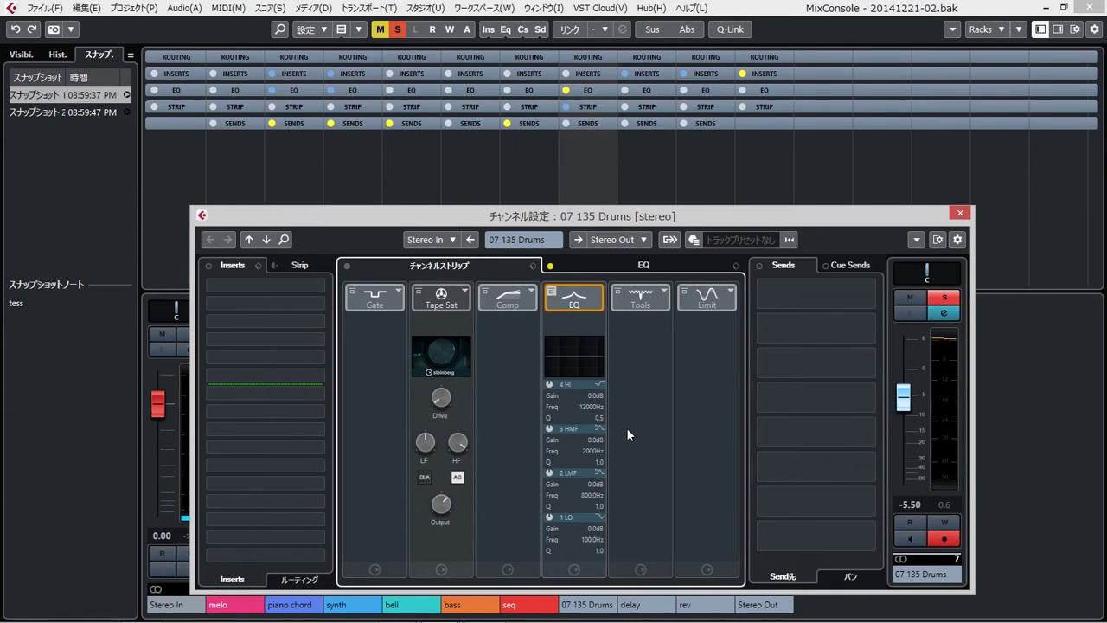
pyautogui.click(551, 293)
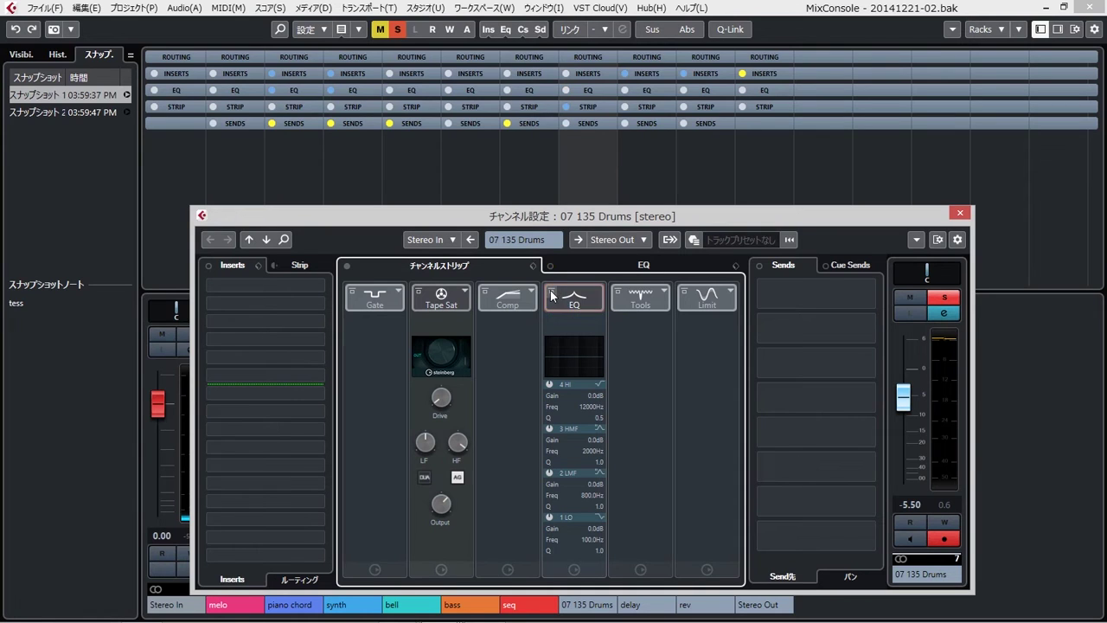
pyautogui.click(418, 293)
pyautogui.click(418, 294)
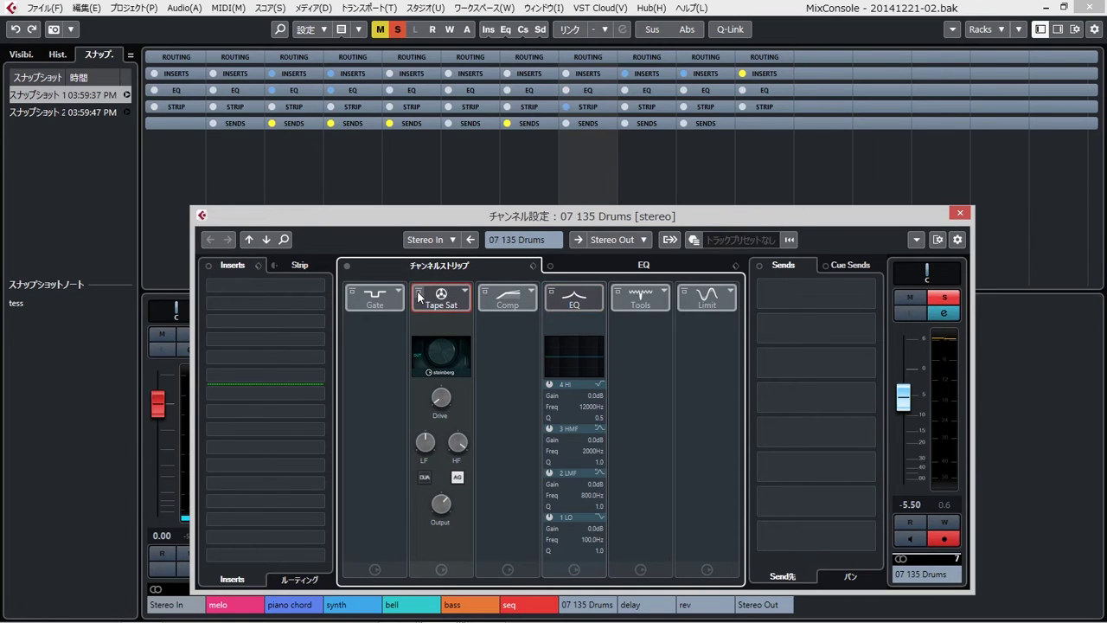
# Reposition the channel settings window and check the preset management options of the channel strip without choosing one.
pyautogui.moveTo(511, 215); pyautogui.dragTo(576, 183)
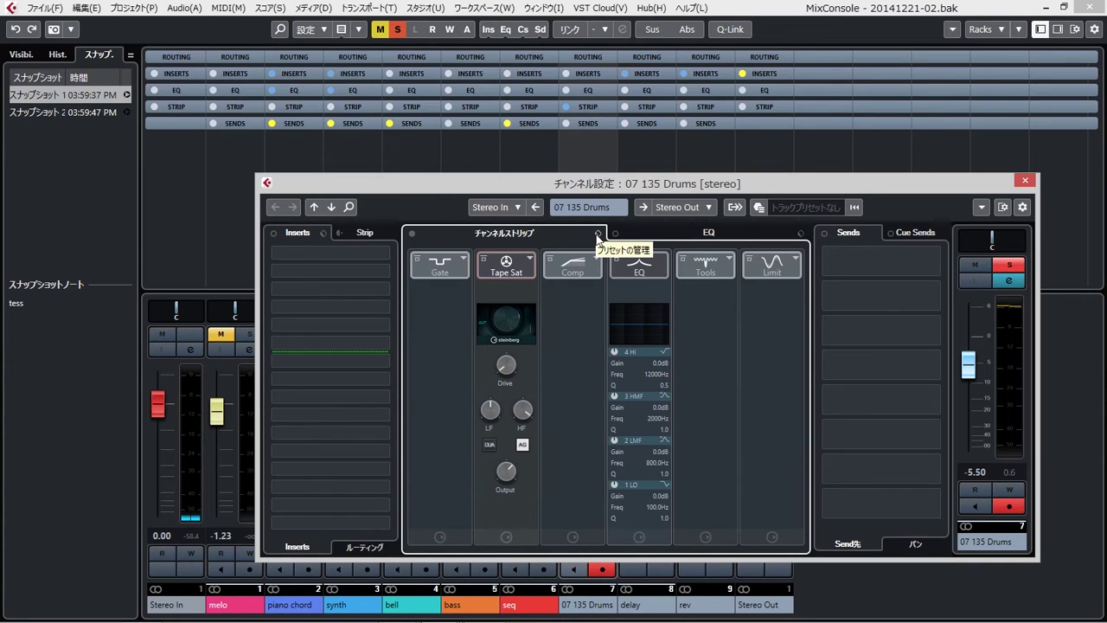
pyautogui.click(597, 234)
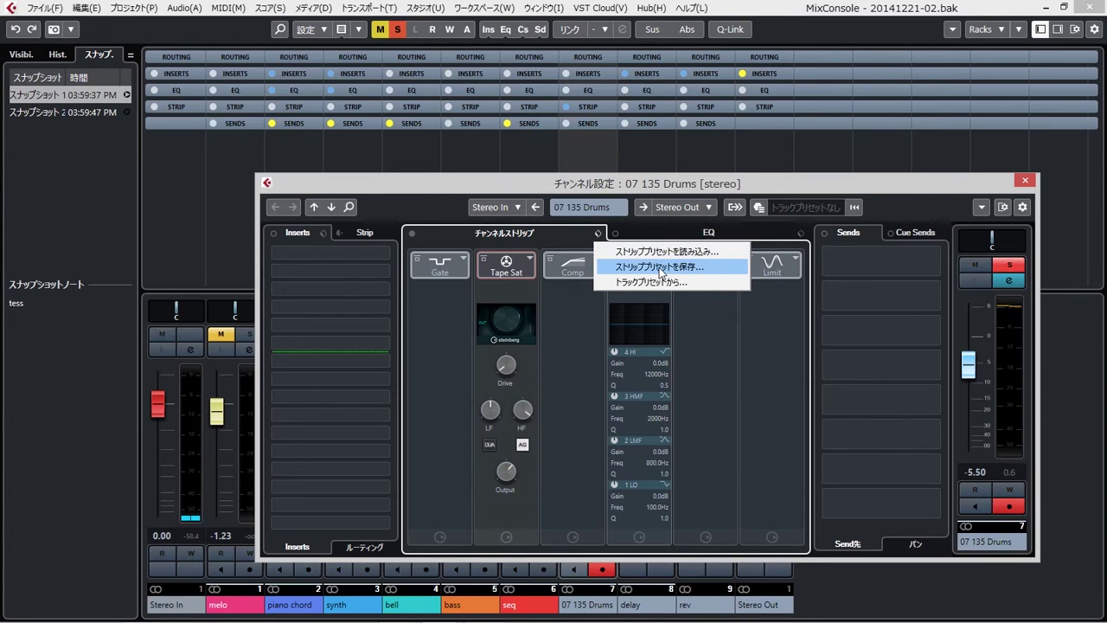
pyautogui.click(548, 234)
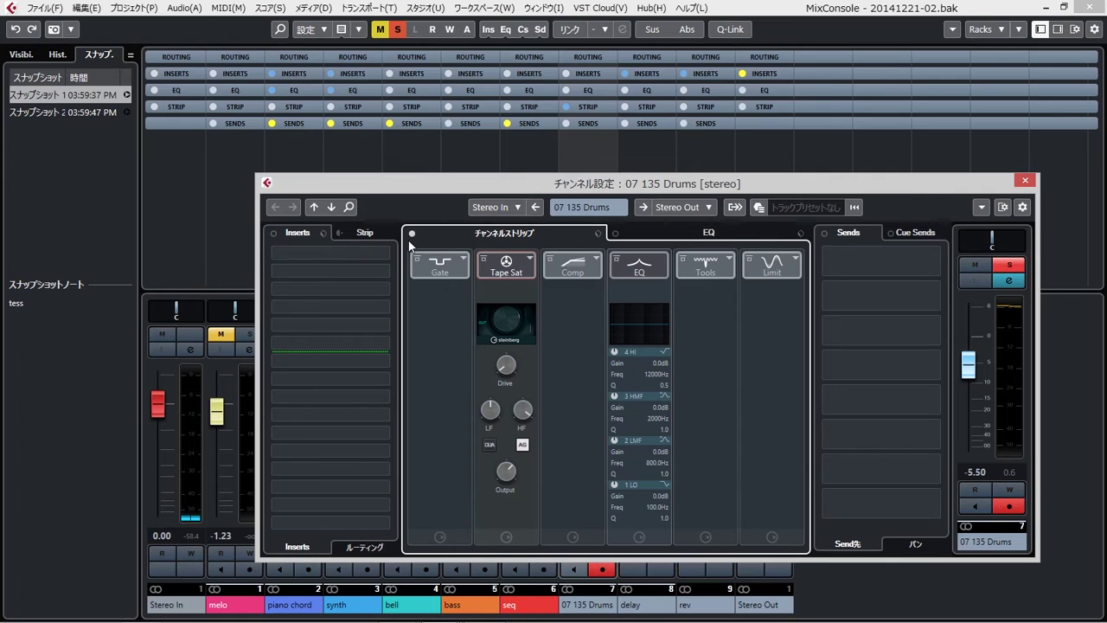
# View the Strip list beside the Inserts, place the Strip before the Inserts, and return it to after them.
pyautogui.click(364, 234)
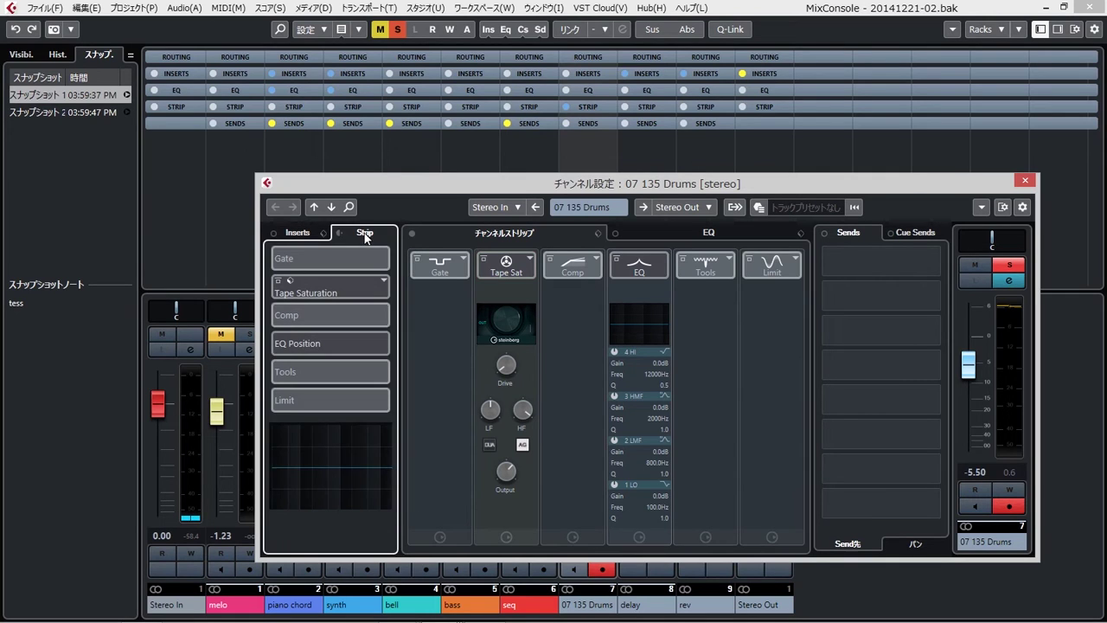
pyautogui.click(311, 233)
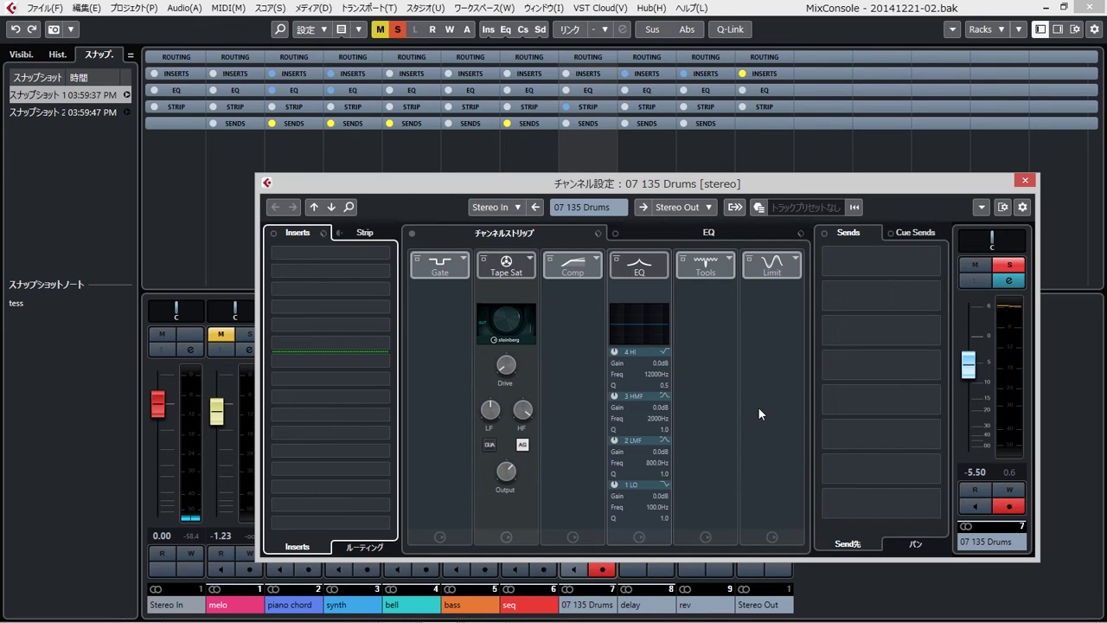
pyautogui.click(337, 234)
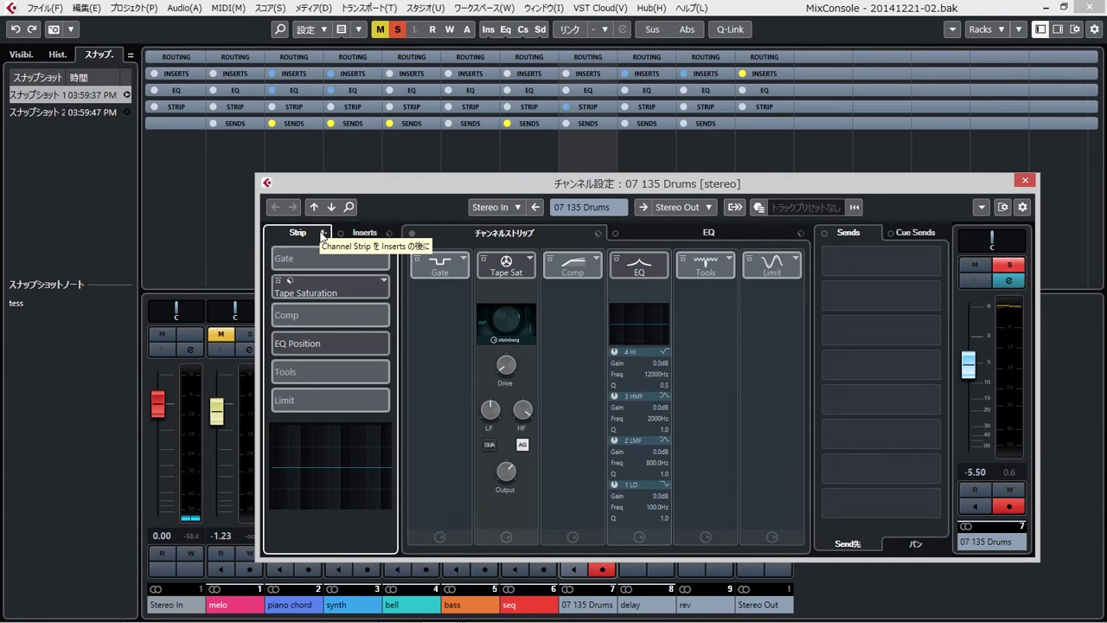
pyautogui.click(322, 234)
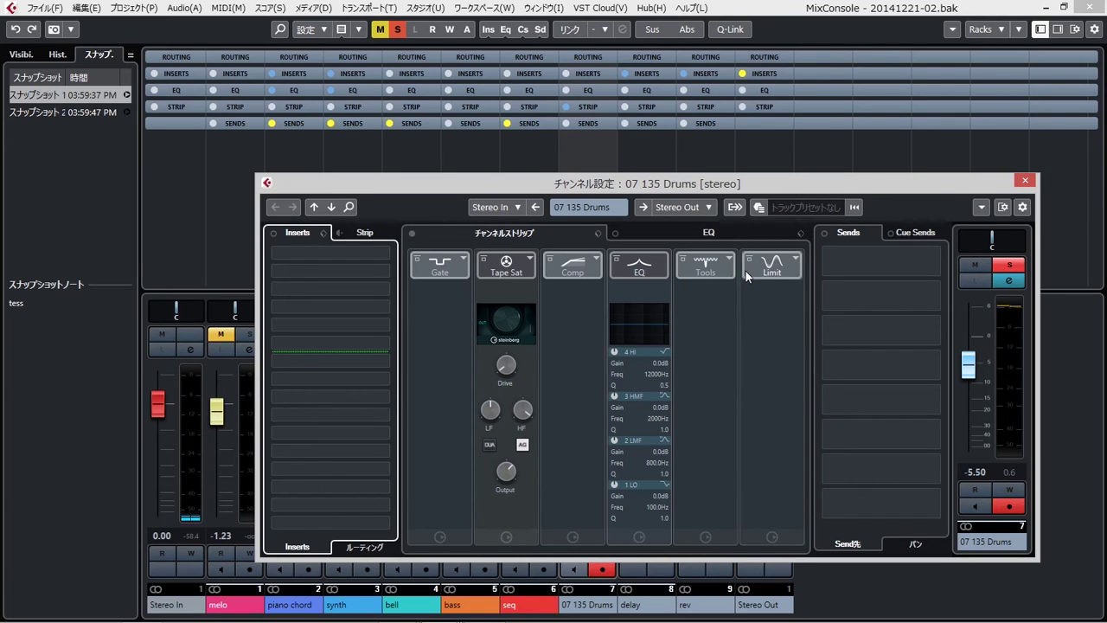
# Cut EQ band 2 LMF of the drum channel by about 4.8 dB at about 187.7 Hz.
pyautogui.click(658, 233)
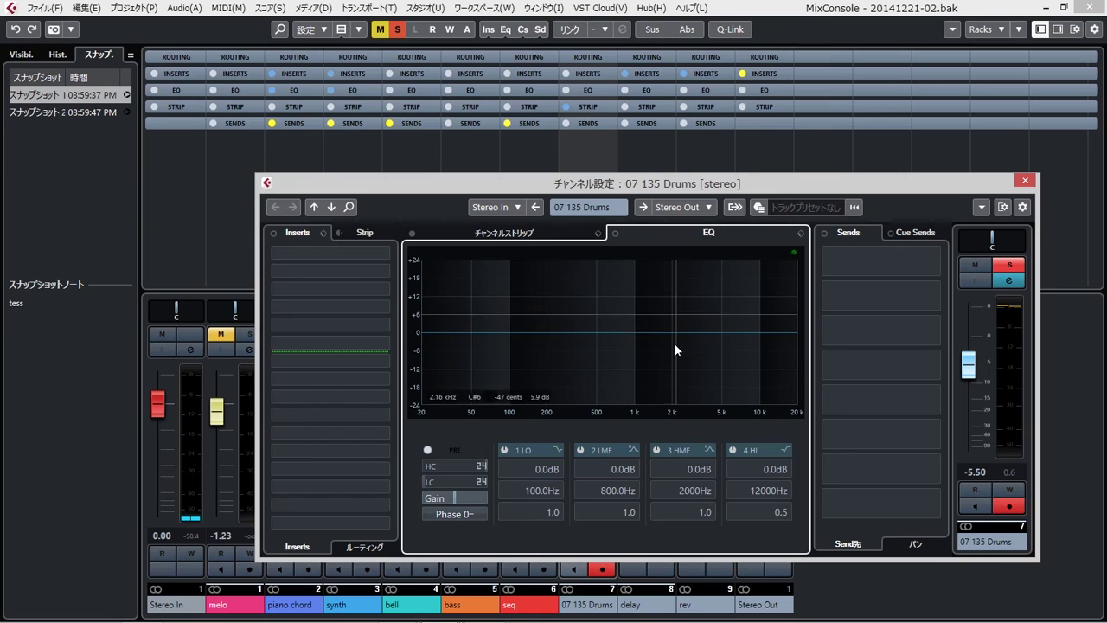
pyautogui.moveTo(538, 338)
pyautogui.mouseDown()
pyautogui.moveTo(554, 343)
pyautogui.moveTo(544, 346)
pyautogui.mouseUp()
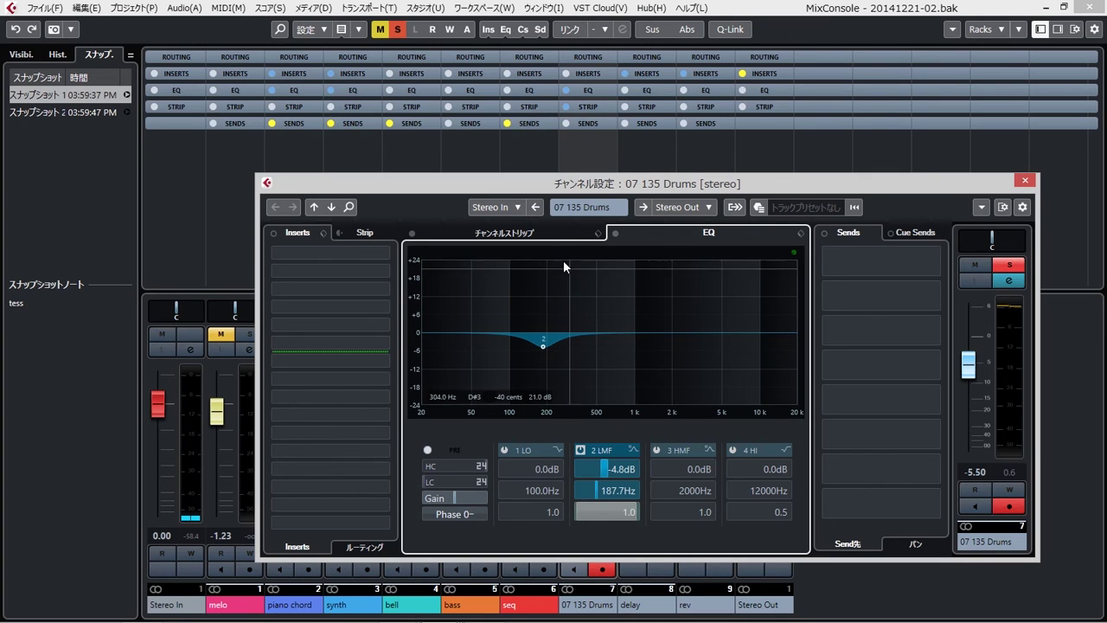
# Load the Standard Compressor in the drum channel's strip and close the channel settings.
pyautogui.click(550, 233)
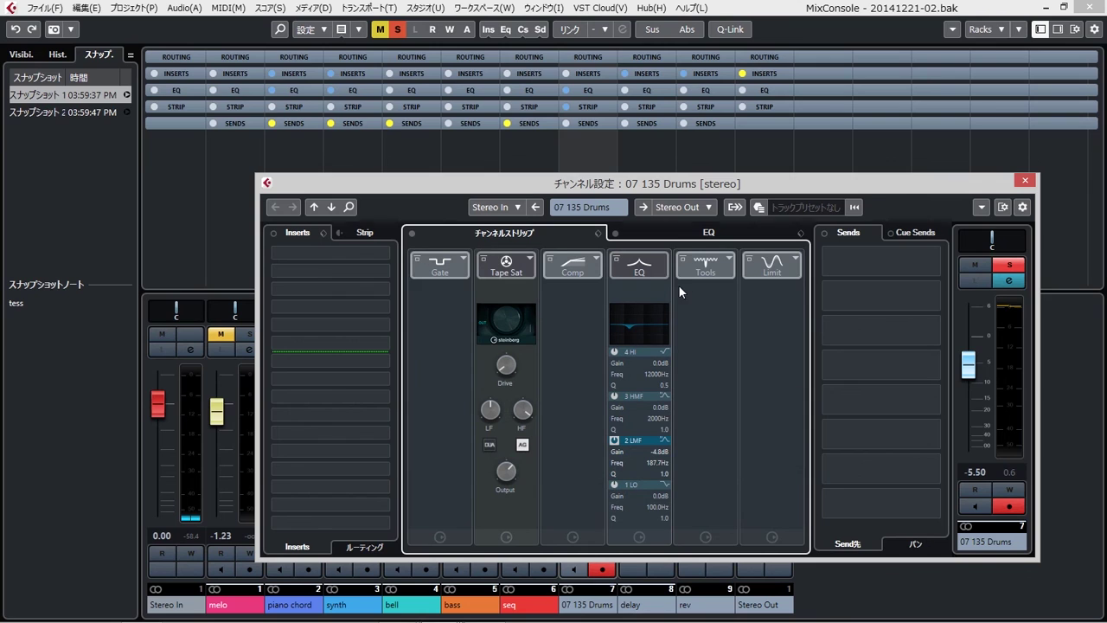
pyautogui.click(573, 267)
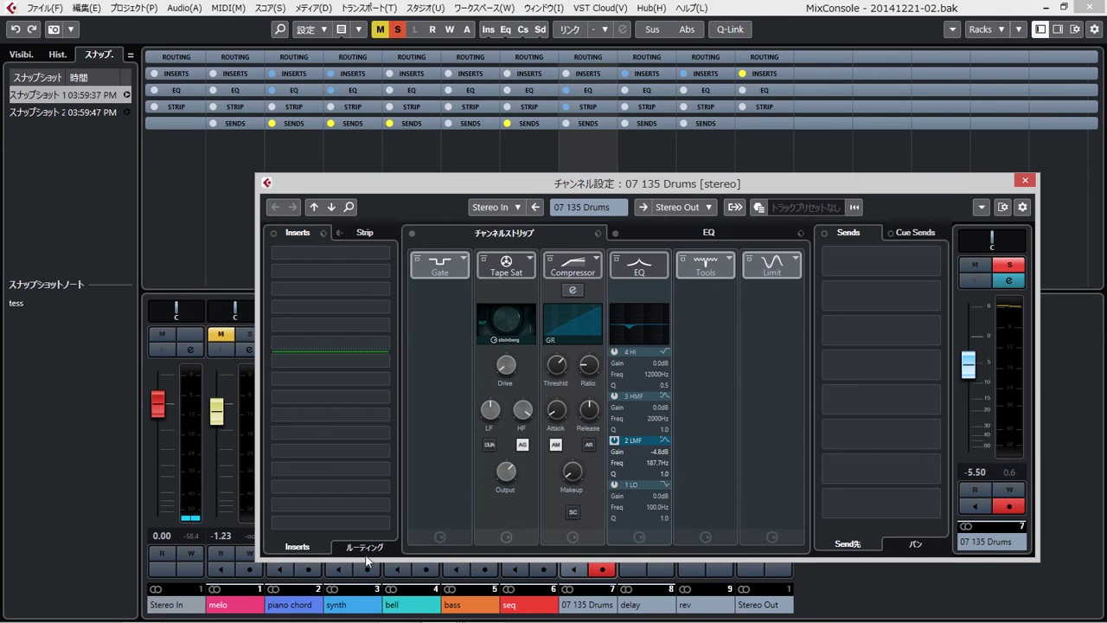
pyautogui.click(1025, 180)
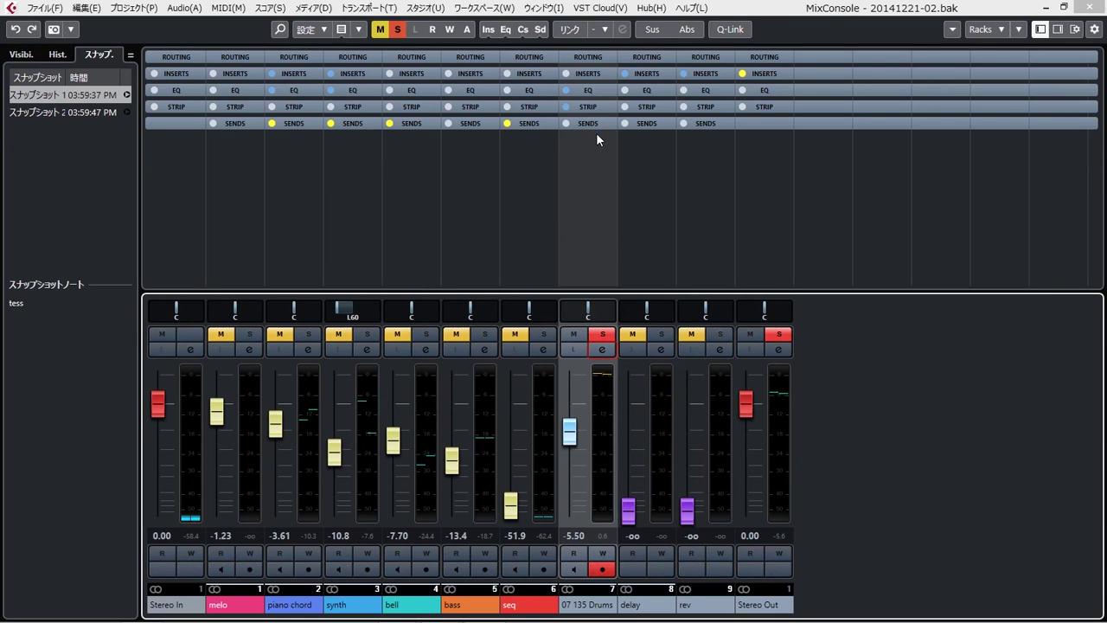
# Expand the mixer's channel strip rack and examine the drum channel's compressor and Tape Saturation controls there.
pyautogui.click(591, 109)
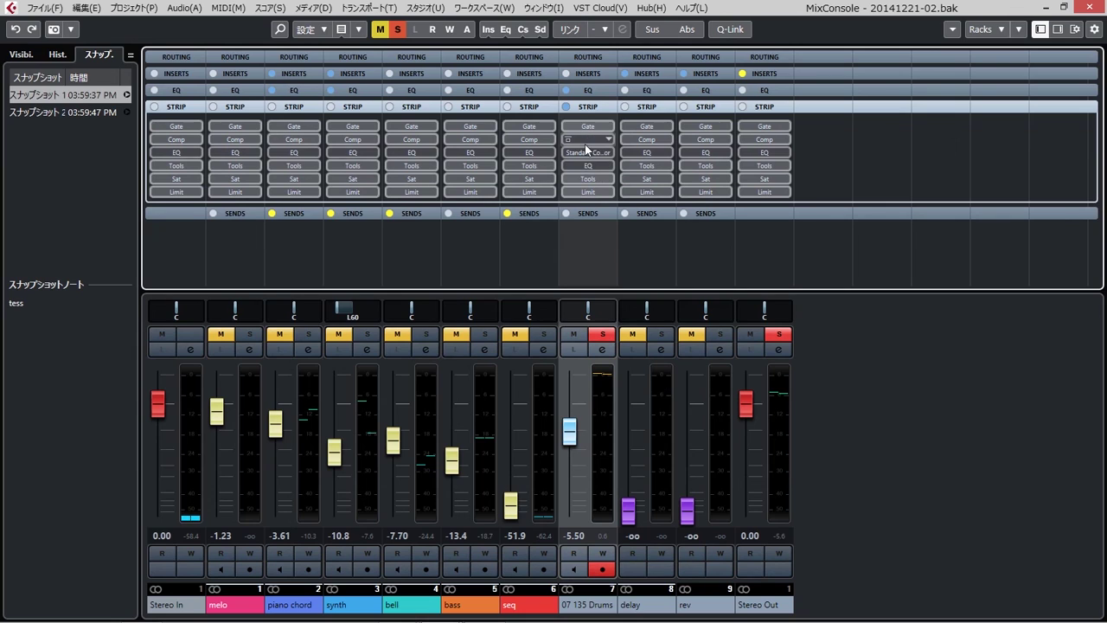
pyautogui.click(587, 150)
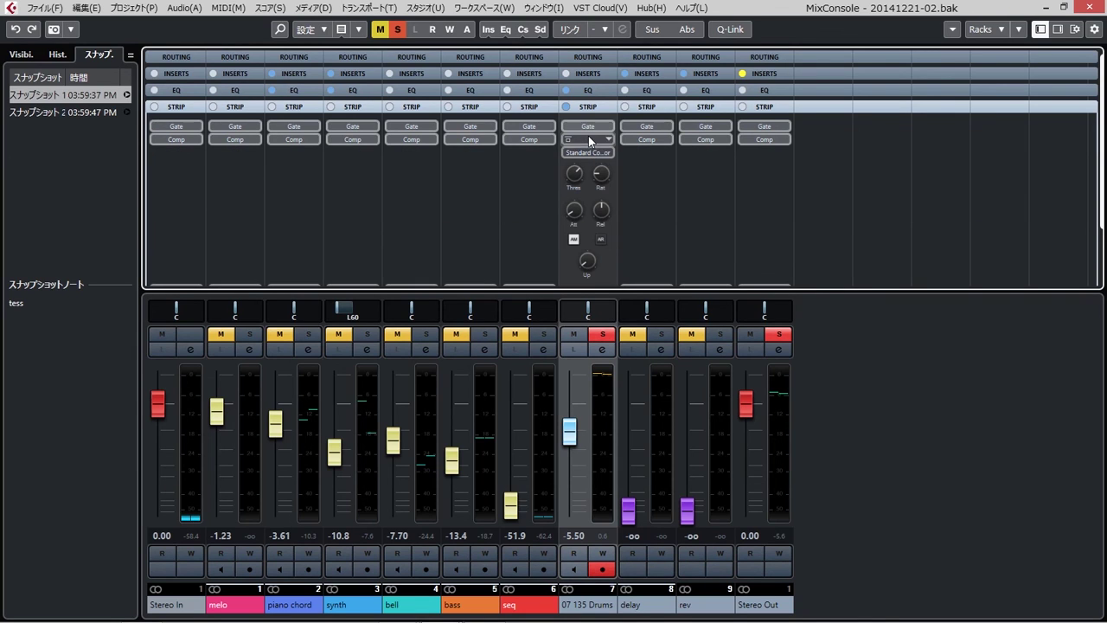
pyautogui.click(589, 138)
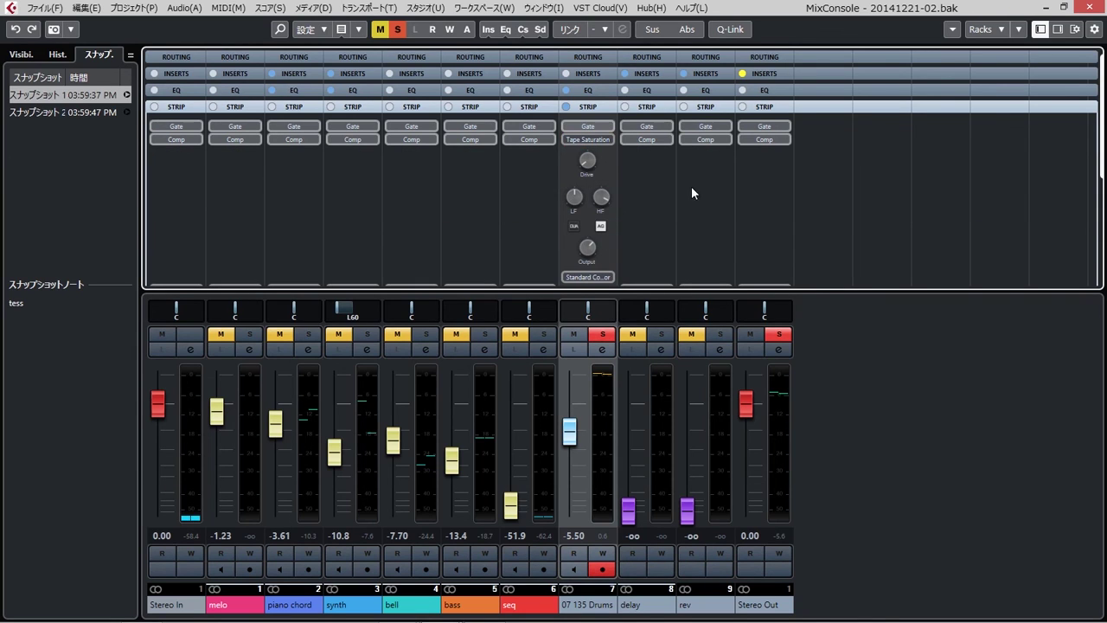
pyautogui.moveTo(1104, 134); pyautogui.dragTo(1099, 268)
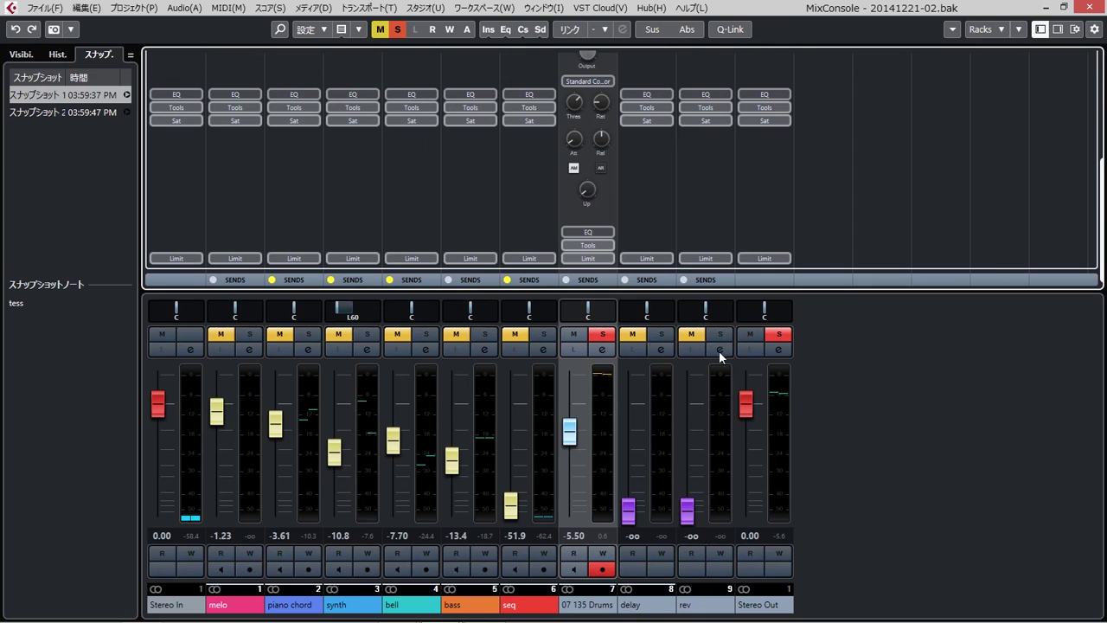